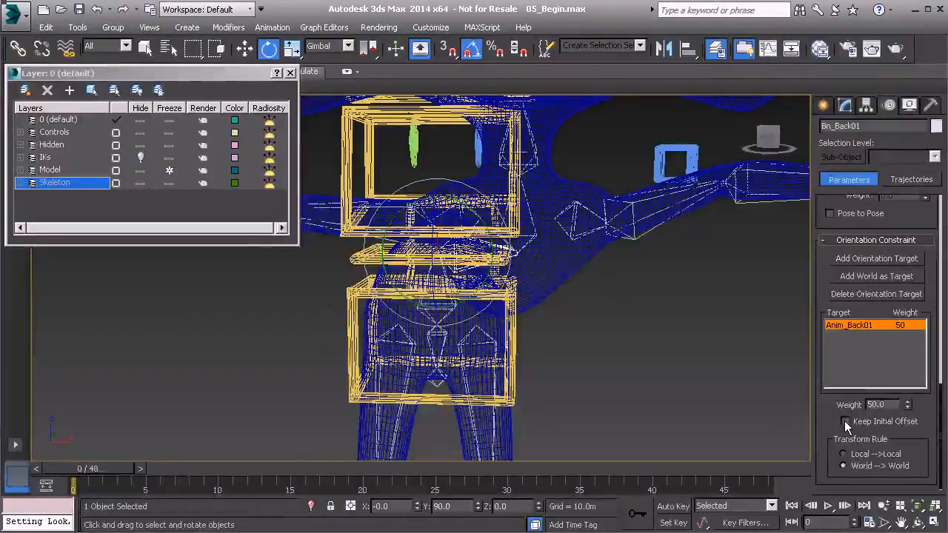
- Turn on Keep Initial Offset for the Bn_Back01 bone's orientation constraint
{"action": "left_click", "coordinate": [845, 422]}
{"action": "middle_click_drag", "start_coordinate": [607, 298], "coordinate": [626, 363]}
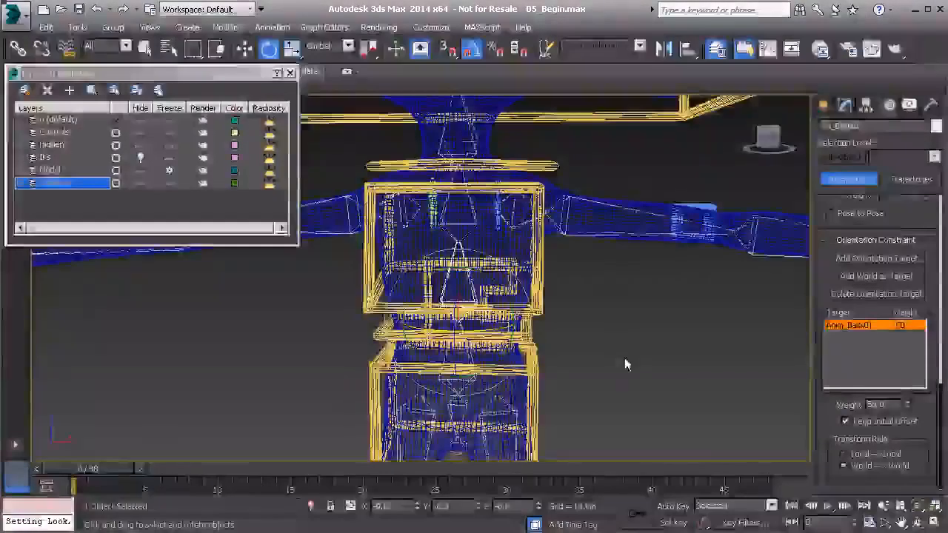
- Create a Point helper beside the character's legs and display it as a cross instead of a box
{"action": "left_click", "coordinate": [824, 108]}
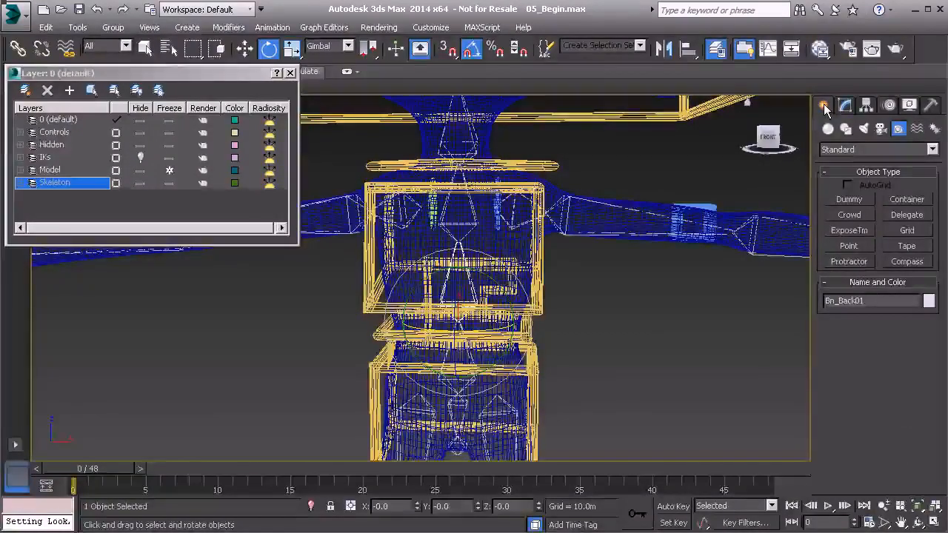
{"action": "left_click", "coordinate": [849, 246]}
{"action": "middle_click_drag", "start_coordinate": [664, 358], "coordinate": [613, 309]}
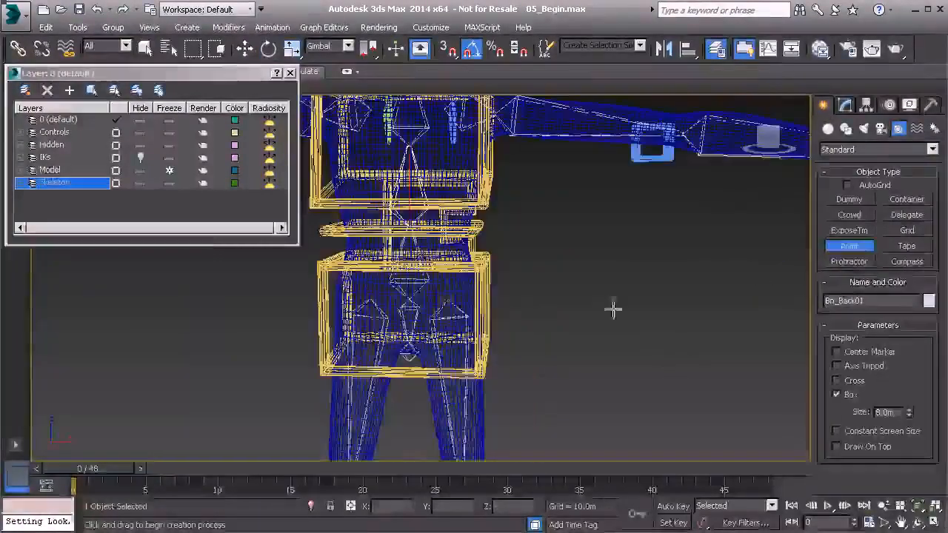
{"action": "left_click", "coordinate": [558, 403]}
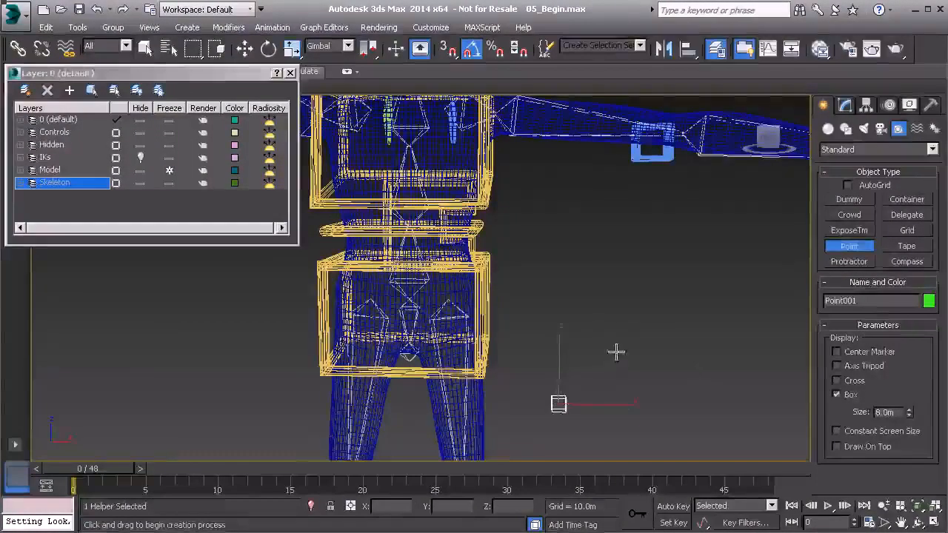
{"action": "key", "text": "e"}
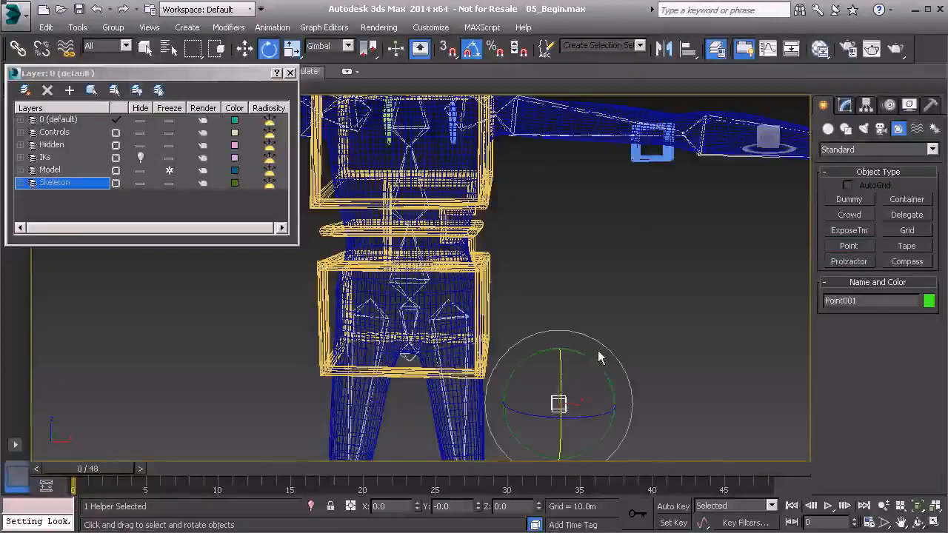
{"action": "left_click", "coordinate": [845, 106]}
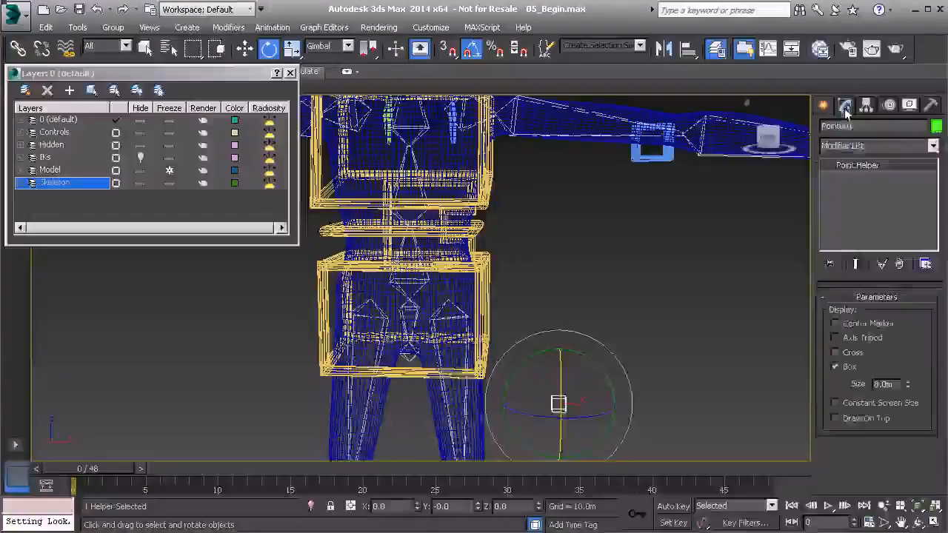
{"action": "left_click", "coordinate": [837, 353]}
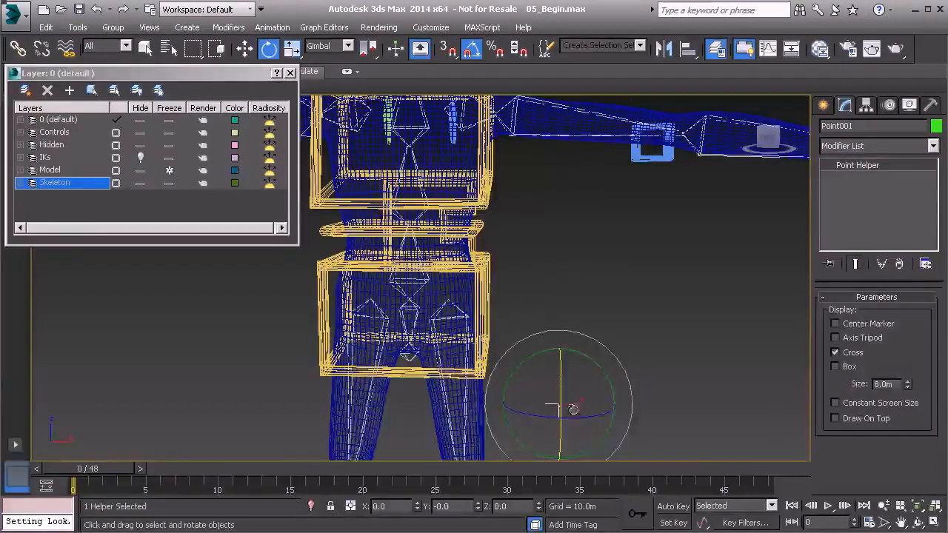
- Align the point helper to the Bn_Back01 bone, matching X, Y, Z position pivot to pivot and orientation on all three axes
{"action": "middle_click_drag", "start_coordinate": [548, 323], "coordinate": [576, 358]}
{"action": "scroll", "coordinate": [550, 324], "scroll_direction": "up", "scroll_amount": 2}
{"action": "key", "text": "alt+a"}
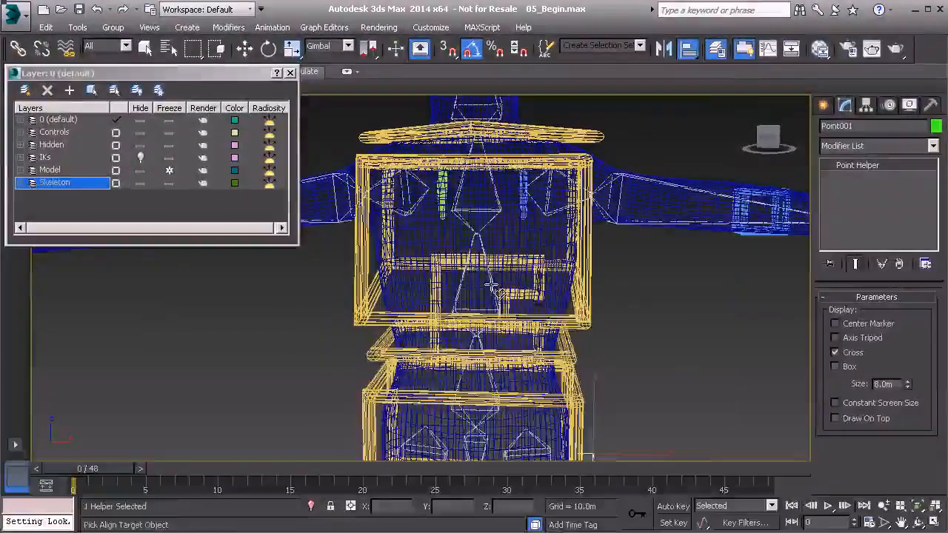
{"action": "left_click", "coordinate": [491, 284]}
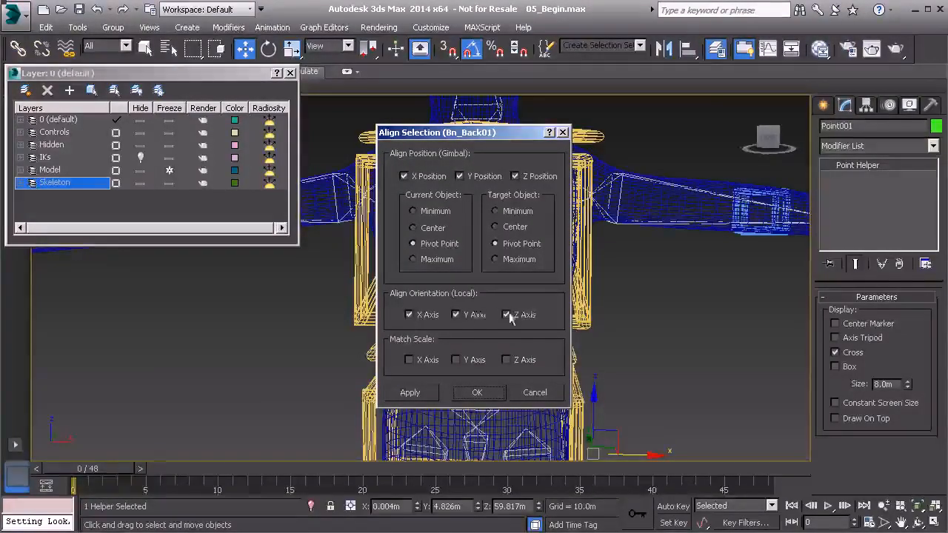
{"action": "left_click", "coordinate": [467, 394]}
- Set the reference coordinate system to Local and compare the axes of the point helper with those of the Bn_Back01 bone
{"action": "middle_click_drag", "start_coordinate": [531, 345], "coordinate": [476, 330], "text": "alt"}
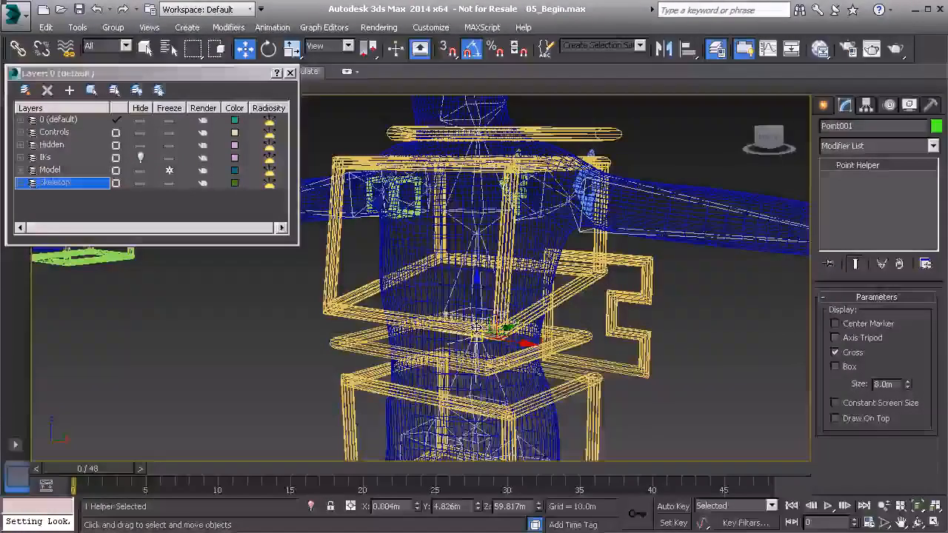
{"action": "left_click", "coordinate": [326, 45]}
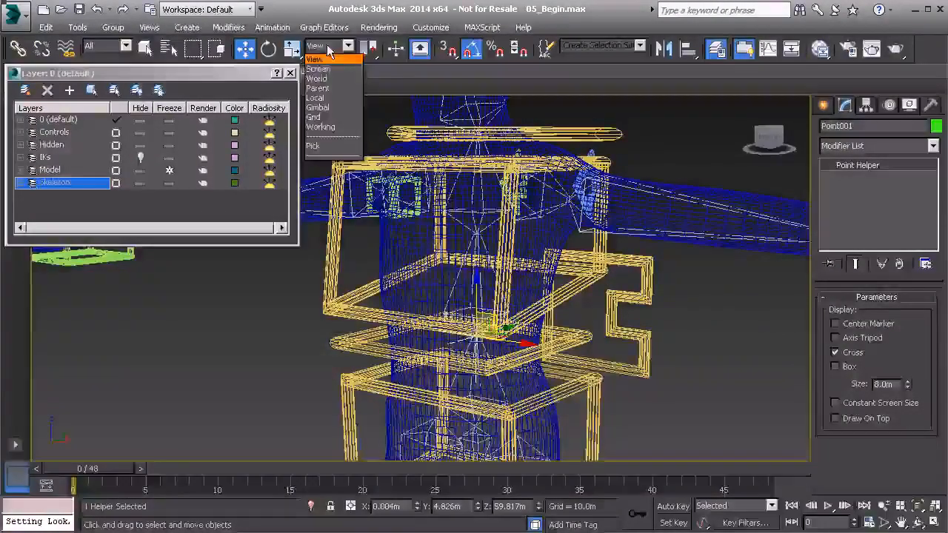
{"action": "left_click", "coordinate": [328, 97]}
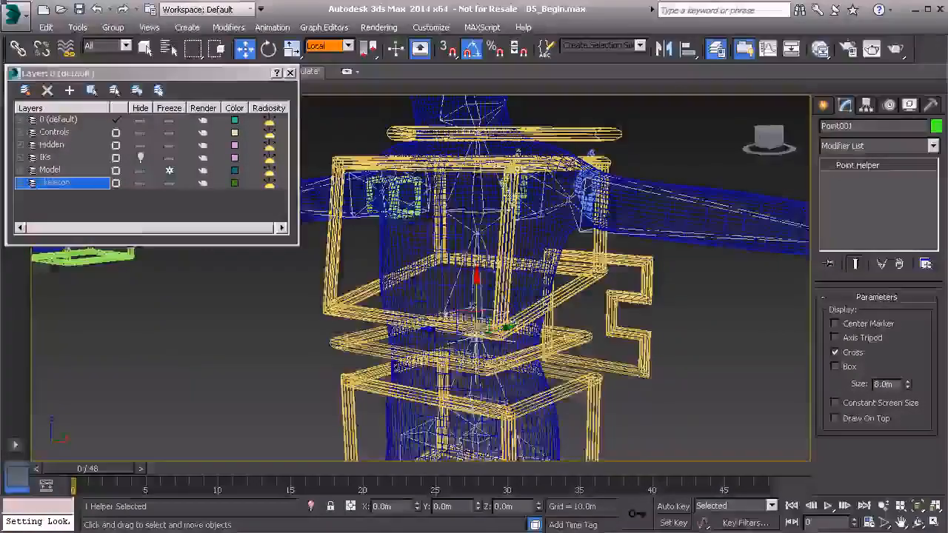
{"action": "middle_click_drag", "start_coordinate": [468, 314], "coordinate": [497, 323], "text": "alt"}
{"action": "scroll", "coordinate": [498, 322], "scroll_direction": "up", "scroll_amount": 5}
{"action": "left_click", "coordinate": [515, 272]}
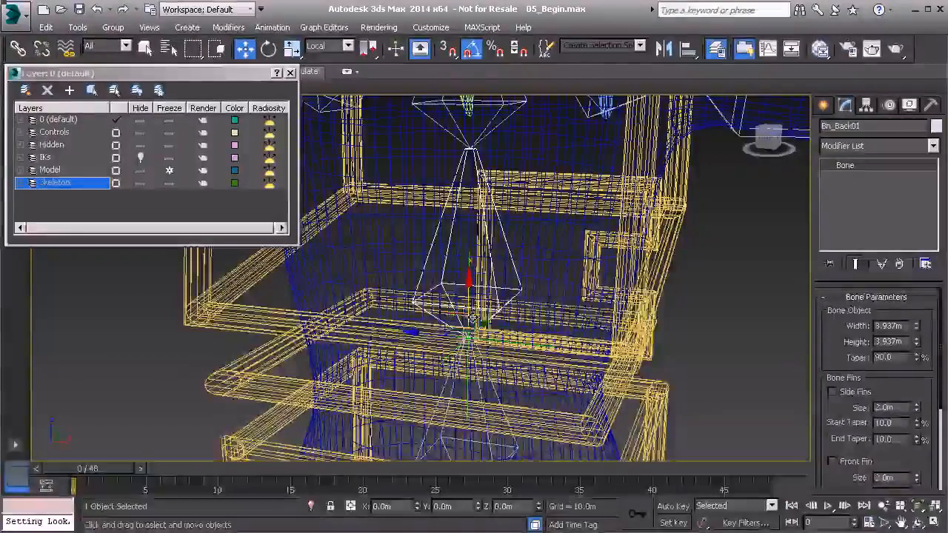
{"action": "middle_click_drag", "start_coordinate": [485, 323], "coordinate": [468, 335], "text": "alt"}
{"action": "left_click", "coordinate": [467, 339]}
{"action": "left_click", "coordinate": [516, 263]}
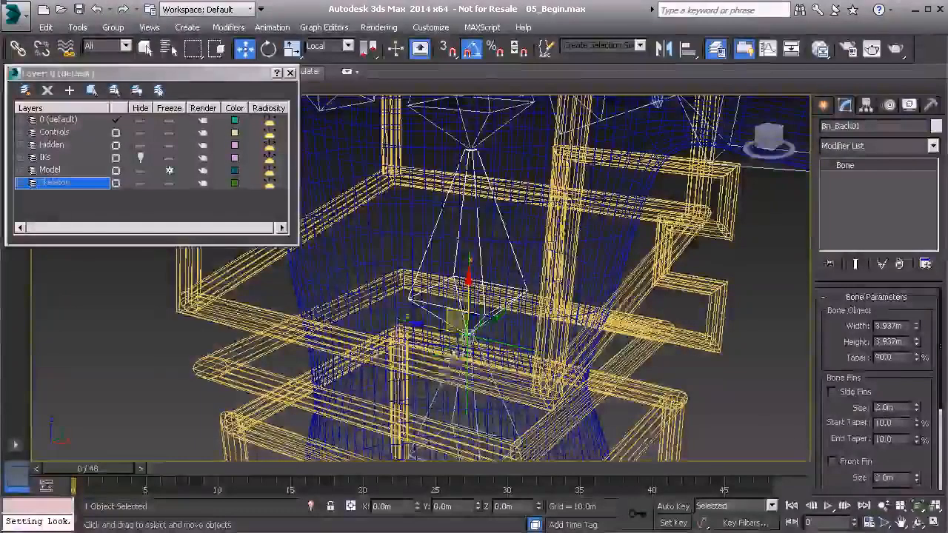
{"action": "left_click", "coordinate": [435, 353]}
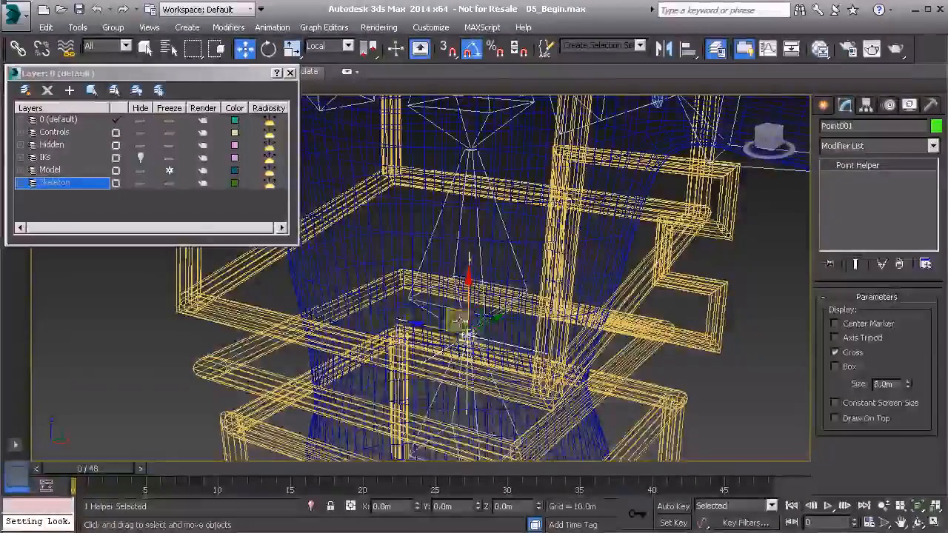
- Add the point helper as a target of the Bn_Back01 bone's orientation constraint
{"action": "left_click", "coordinate": [478, 250]}
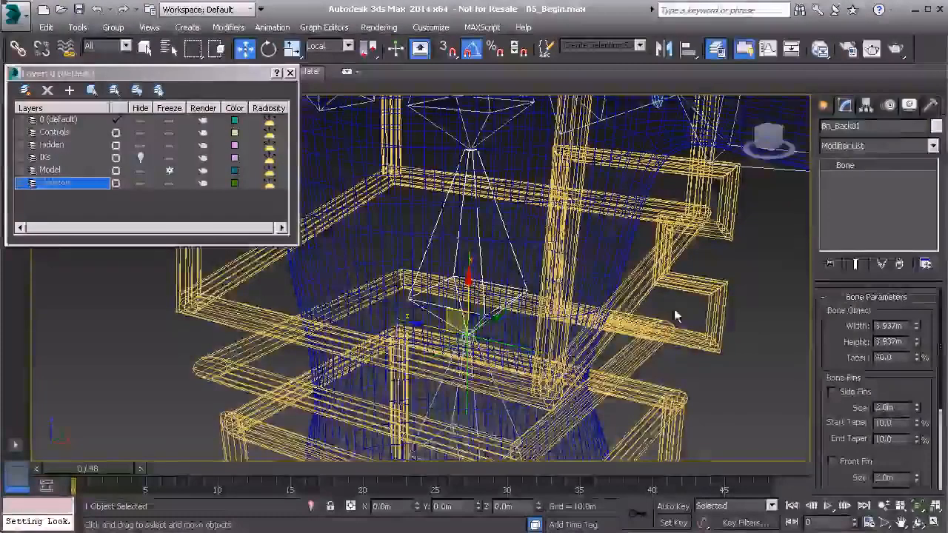
{"action": "left_click", "coordinate": [889, 106]}
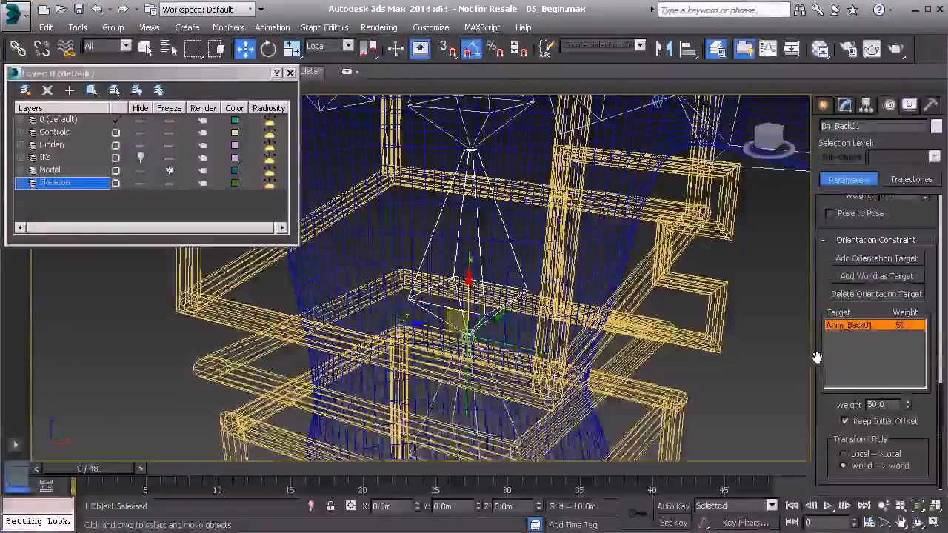
{"action": "left_click", "coordinate": [866, 260]}
{"action": "middle_click_drag", "start_coordinate": [457, 305], "coordinate": [412, 324], "text": "alt"}
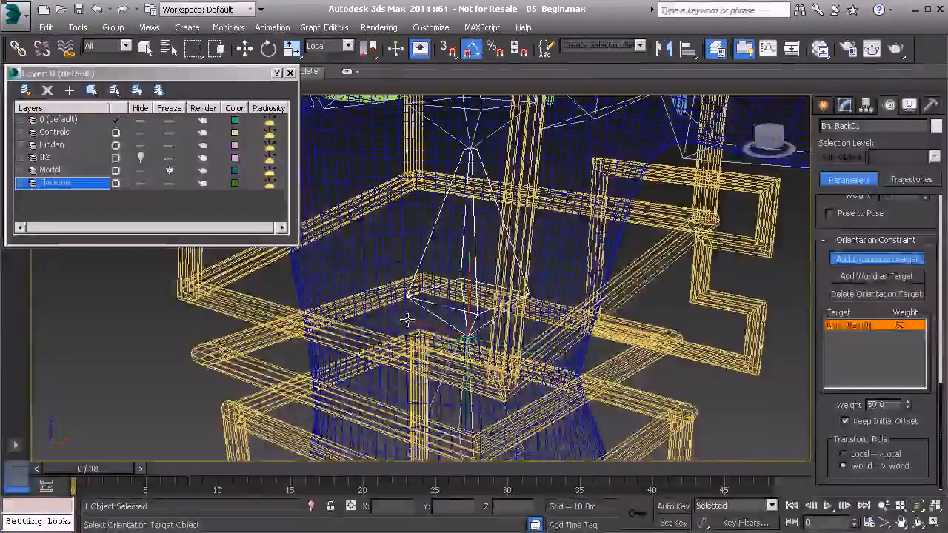
{"action": "left_click", "coordinate": [406, 319]}
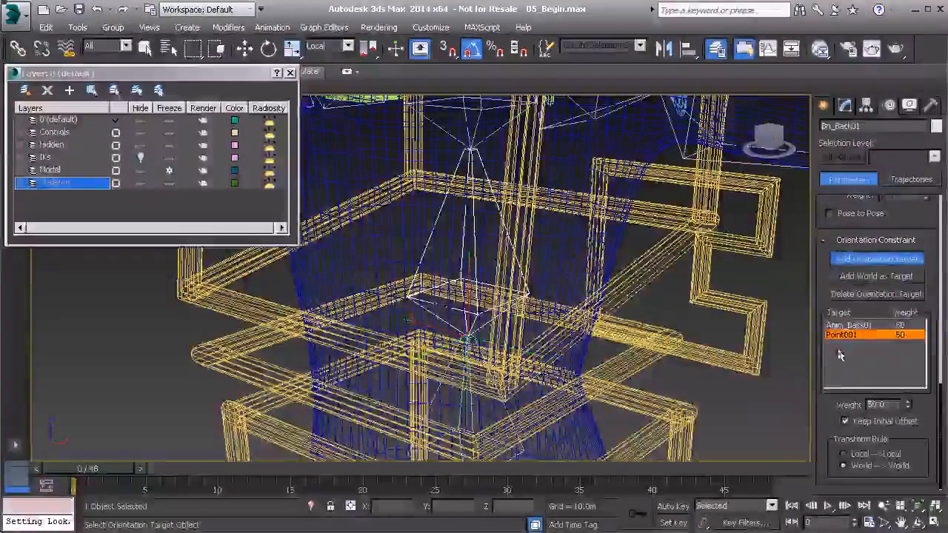
- Remove the Anim_Back01 target from the bone's orientation constraint and turn off Keep Initial Offset
{"action": "left_click", "coordinate": [859, 326]}
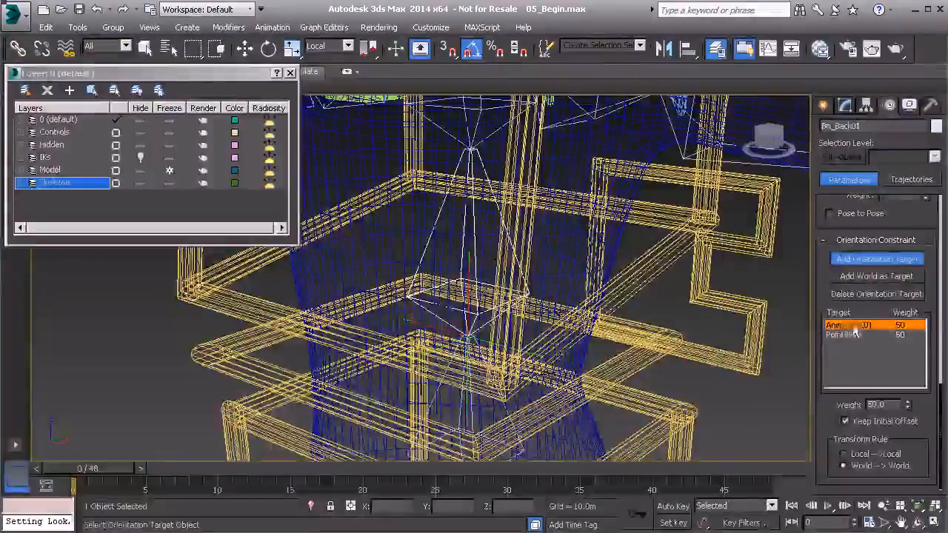
{"action": "left_click", "coordinate": [876, 294]}
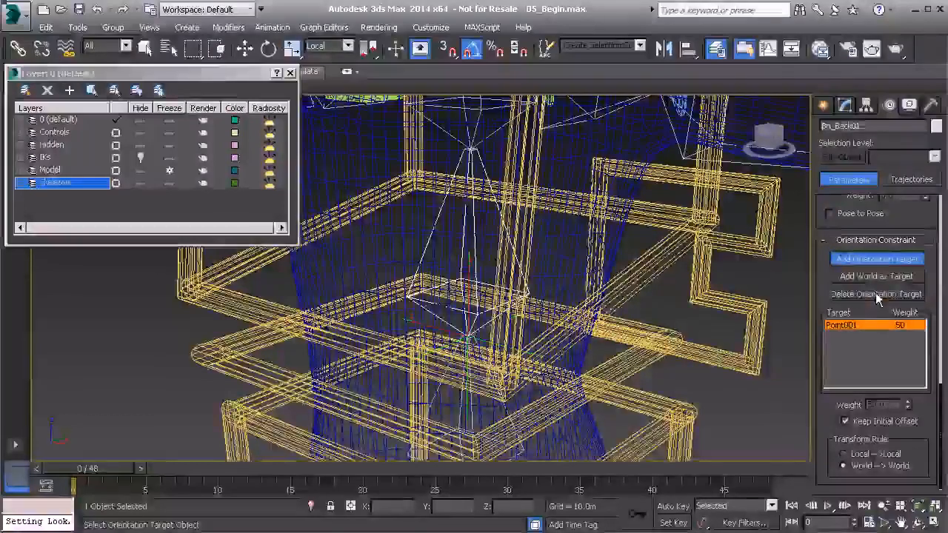
{"action": "left_click", "coordinate": [878, 259]}
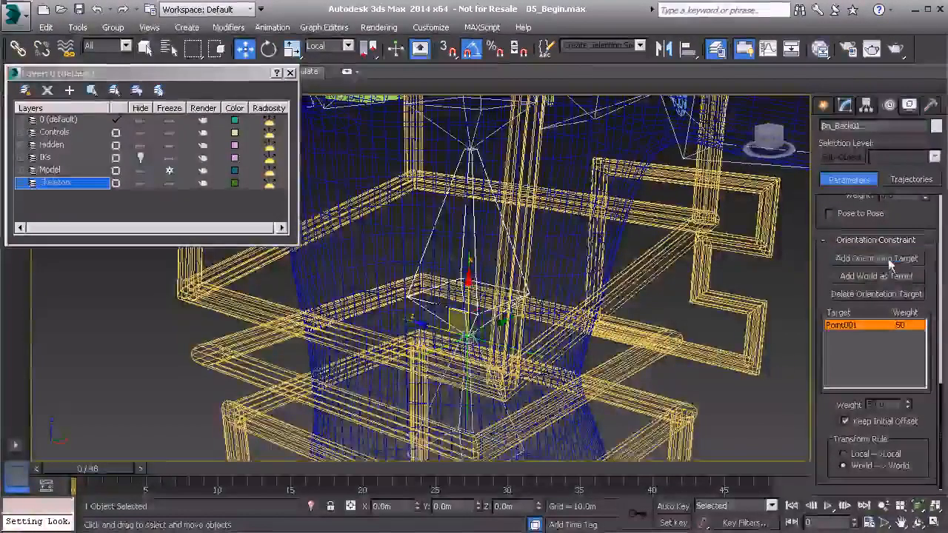
{"action": "left_click", "coordinate": [844, 421]}
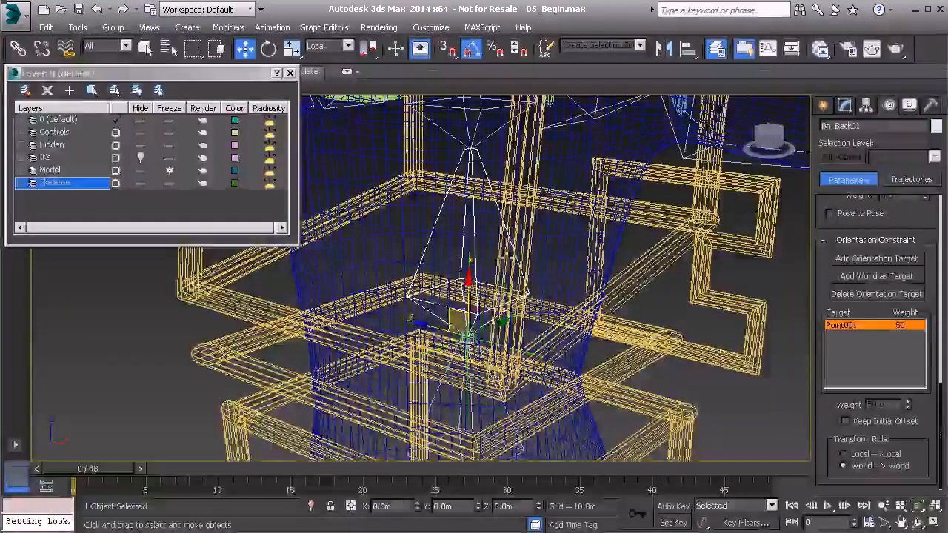
- Rotate the point helper to test whether the back bone follows it
{"action": "middle_click_drag", "start_coordinate": [505, 320], "coordinate": [453, 321], "text": "alt"}
{"action": "left_click", "coordinate": [417, 355]}
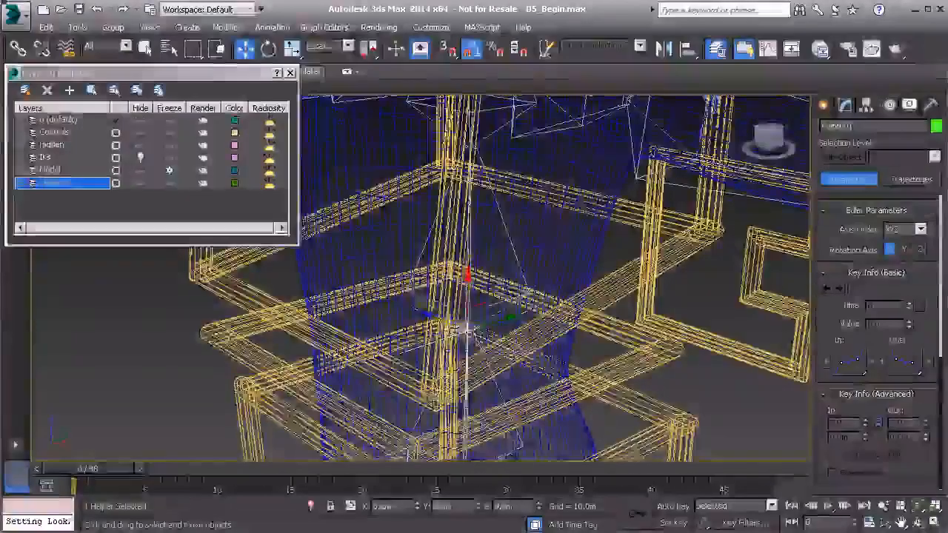
{"action": "key", "text": "e"}
{"action": "left_click_drag", "start_coordinate": [465, 291], "coordinate": [499, 310]}
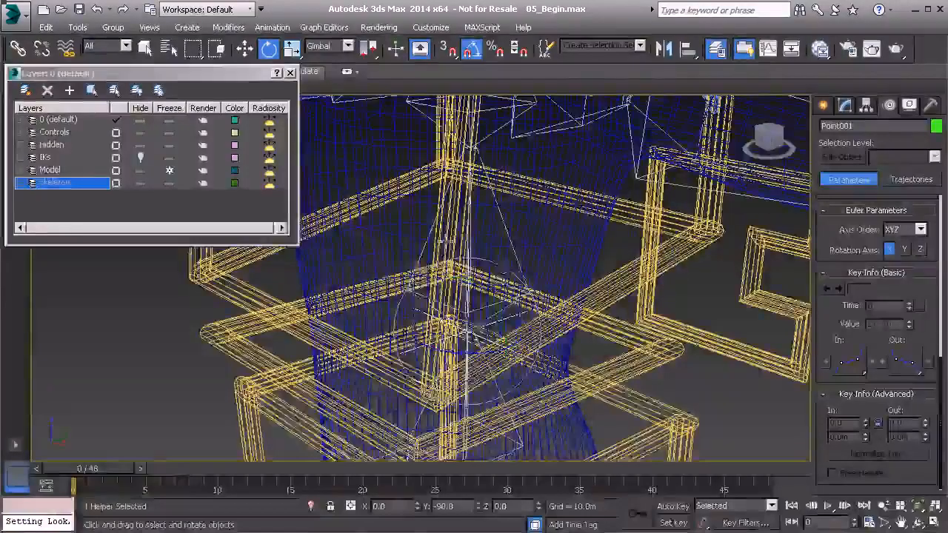
- Link the point helper to the Anim_Back01 control as its parent
{"action": "middle_click_drag", "start_coordinate": [495, 310], "coordinate": [473, 302], "text": "alt"}
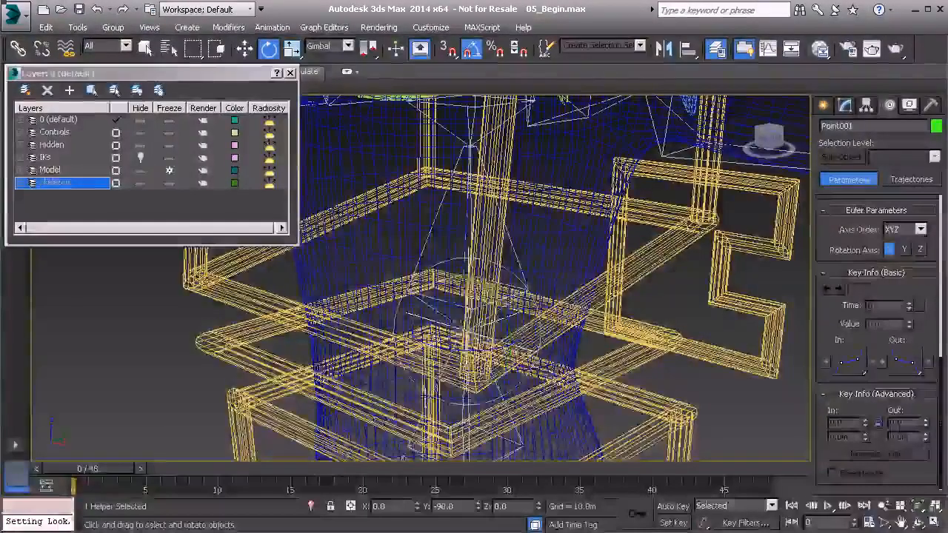
{"action": "middle_click_drag", "start_coordinate": [523, 292], "coordinate": [511, 291], "text": "alt"}
{"action": "middle_click_drag", "start_coordinate": [492, 321], "coordinate": [467, 333], "text": "alt"}
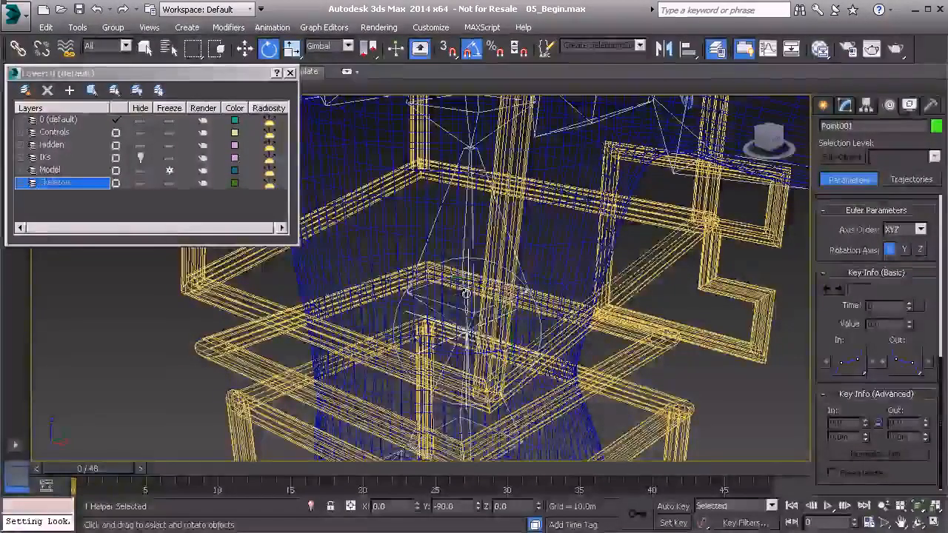
{"action": "mouse_move", "coordinate": [457, 326]}
{"action": "middle_mouse_down", "text": "alt"}
{"action": "mouse_move", "coordinate": [473, 314]}
{"action": "mouse_move", "coordinate": [468, 334]}
{"action": "middle_mouse_up", "text": "alt"}
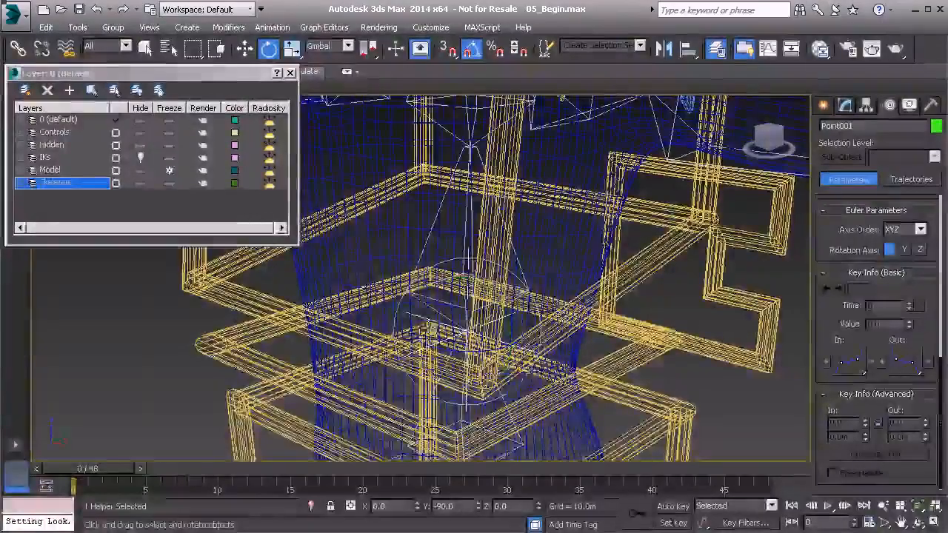
{"action": "left_click", "coordinate": [19, 48]}
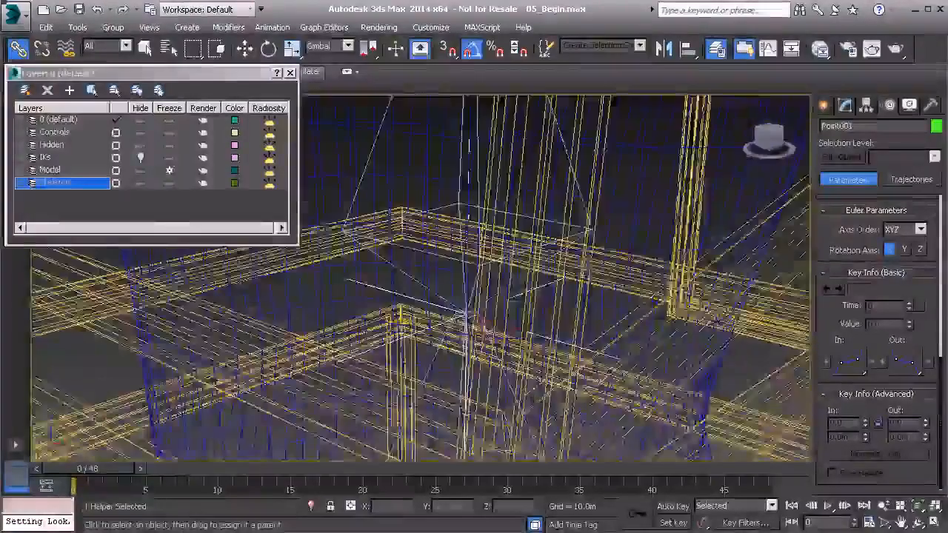
{"action": "mouse_move", "coordinate": [376, 300]}
{"action": "middle_mouse_down", "text": "alt"}
{"action": "mouse_move", "coordinate": [397, 286]}
{"action": "mouse_move", "coordinate": [387, 300]}
{"action": "middle_mouse_up", "text": "alt"}
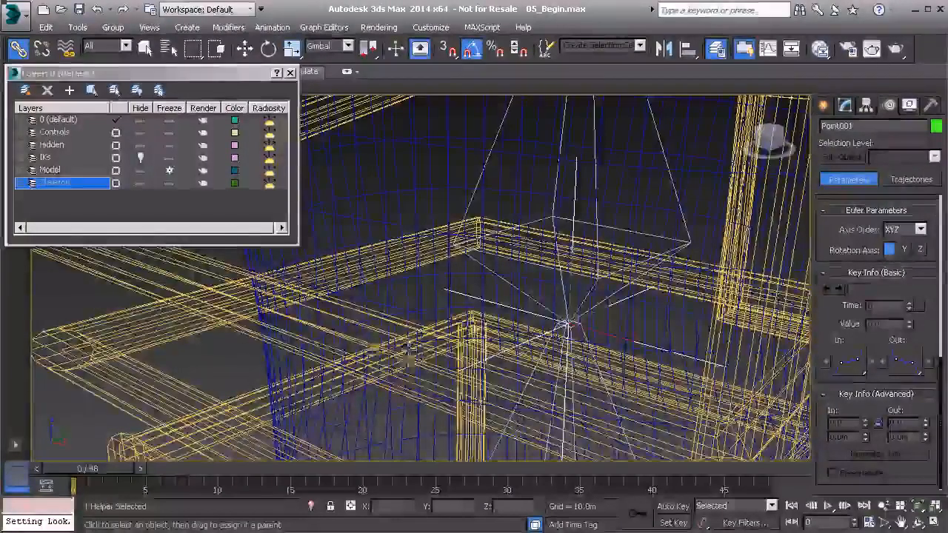
{"action": "left_click", "coordinate": [160, 324]}
- Test the setup by rotating the Anim_Back01 control about different axes, and undo the rotation
{"action": "key", "text": "z"}
{"action": "key", "text": "e"}
{"action": "left_click_drag", "start_coordinate": [477, 285], "coordinate": [526, 357]}
{"action": "left_click_drag", "start_coordinate": [482, 249], "coordinate": [454, 267]}
{"action": "key", "text": "ctrl+z"}
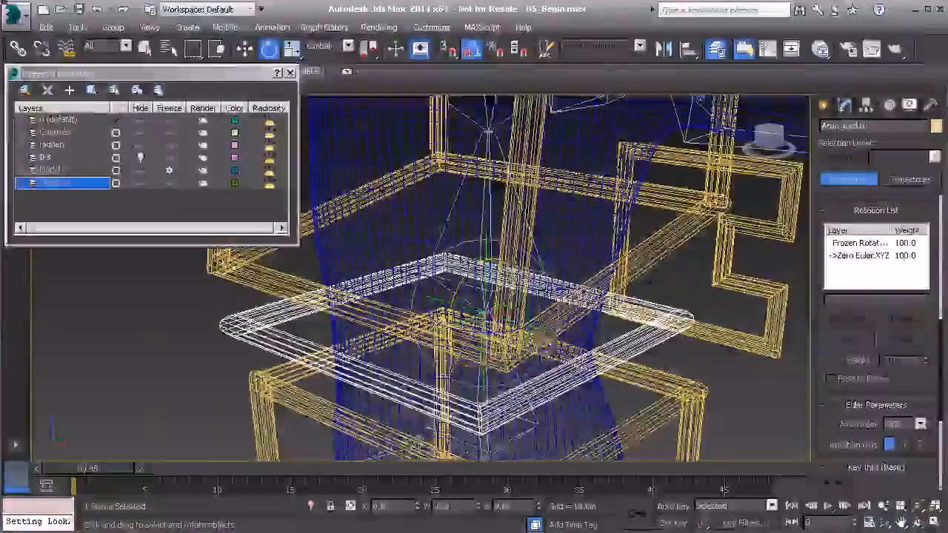
- Rename the point helper to PtDrv_Back01
{"action": "left_click", "coordinate": [547, 334]}
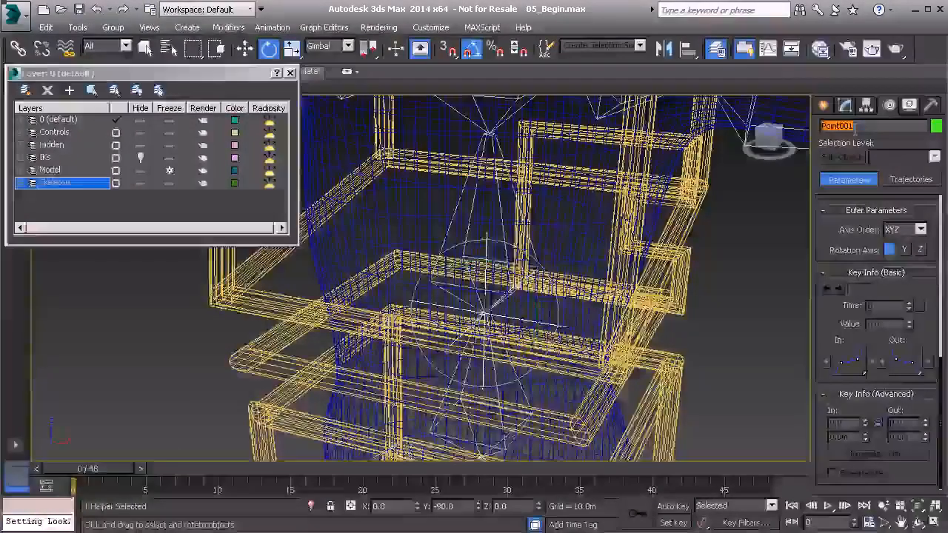
{"action": "left_click", "coordinate": [855, 126]}
{"action": "type", "text": "PtDrv"}
{"action": "type", "text": "_Bars"}
{"action": "type", "text": "01"}
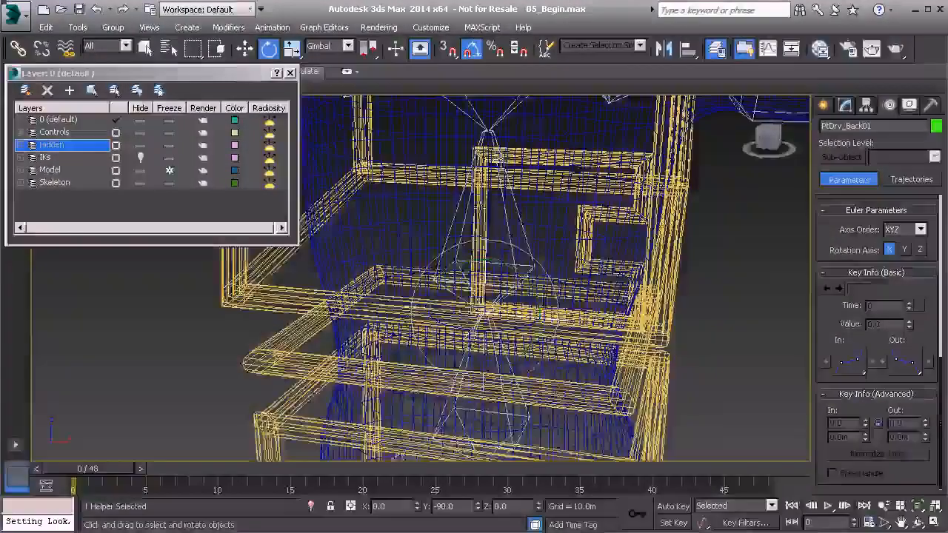
{"action": "scroll", "coordinate": [495, 194], "scroll_direction": "down", "scroll_amount": 4}
{"action": "middle_click_drag", "start_coordinate": [509, 178], "coordinate": [487, 252]}
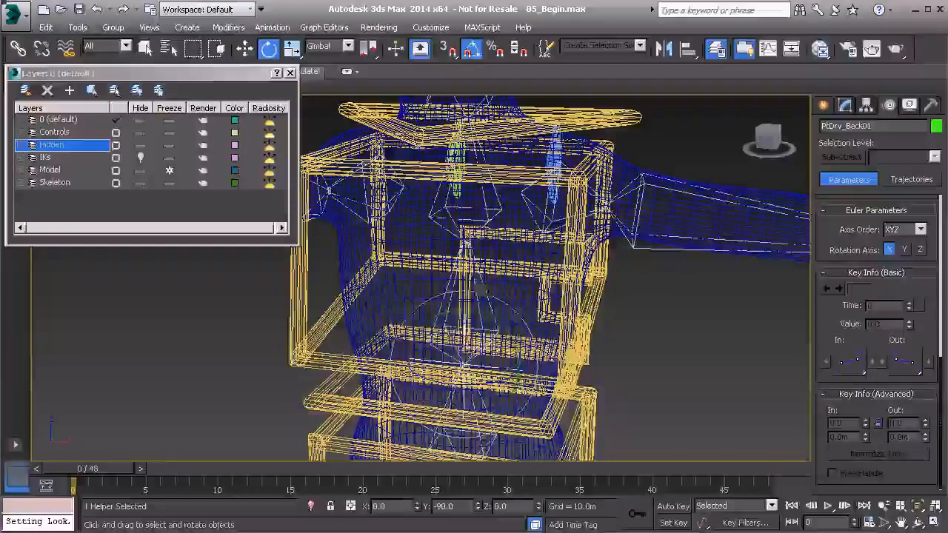
{"action": "scroll", "coordinate": [516, 330], "scroll_direction": "down", "scroll_amount": 3}
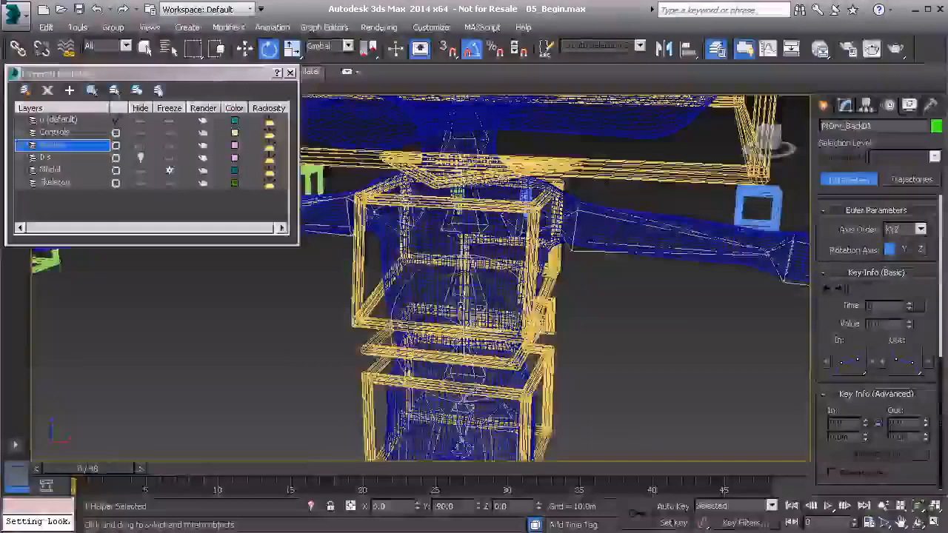
{"action": "scroll", "coordinate": [516, 330], "scroll_direction": "down", "scroll_amount": 4}
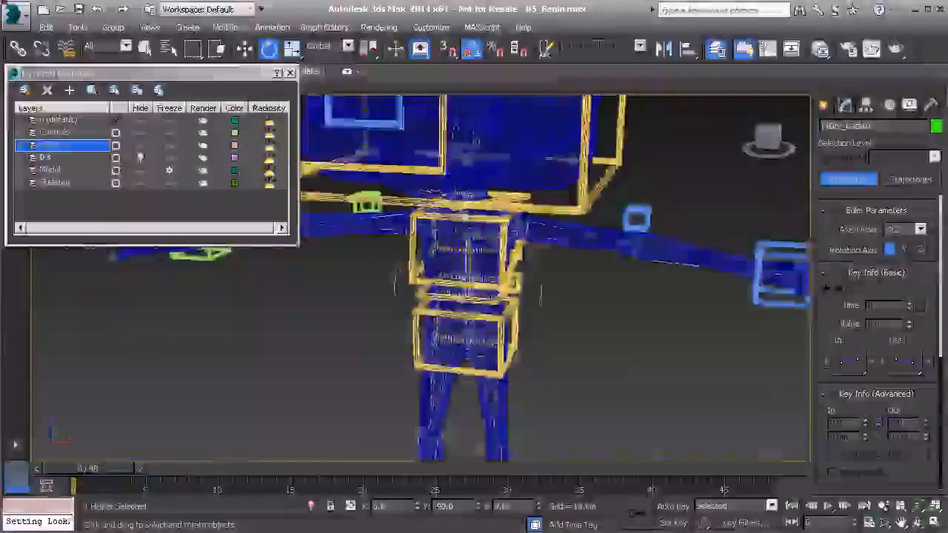
{"action": "middle_click_drag", "start_coordinate": [463, 243], "coordinate": [211, 349], "text": "alt"}
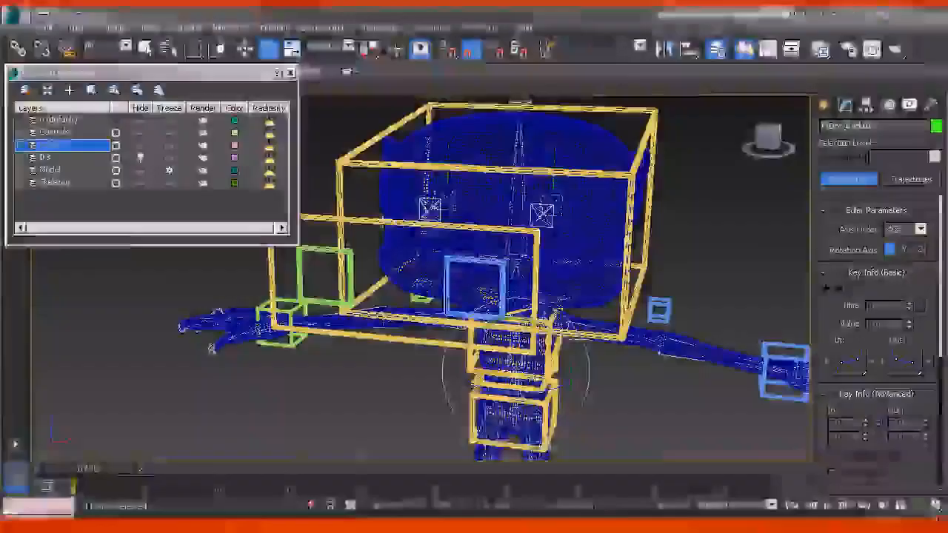